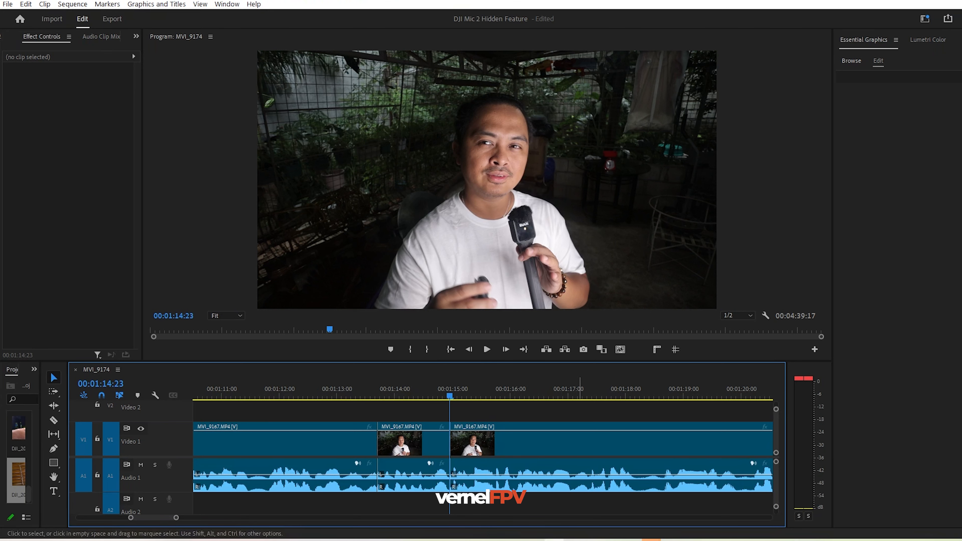
Step: Move the short middle clip with its audio to Video 2 and Audio 2, ending where the first clip ends
click(625, 392)
drag(625, 390, 632, 385)
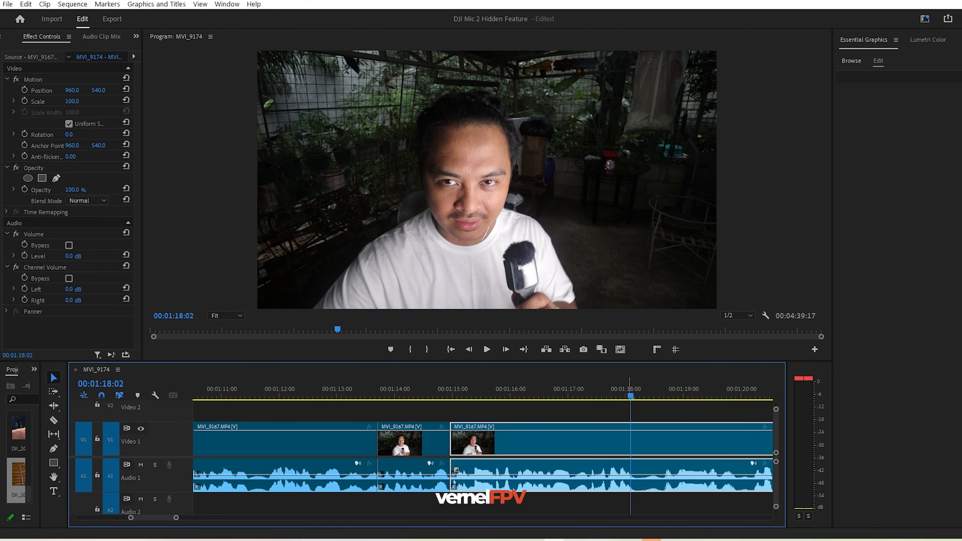
drag(412, 446, 419, 412)
drag(407, 483, 407, 500)
drag(396, 413, 322, 412)
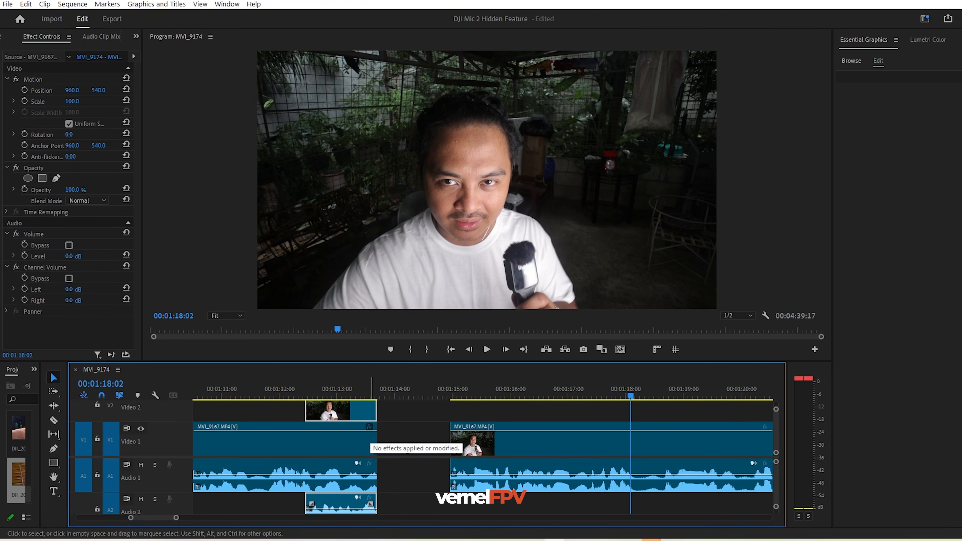
click(367, 440)
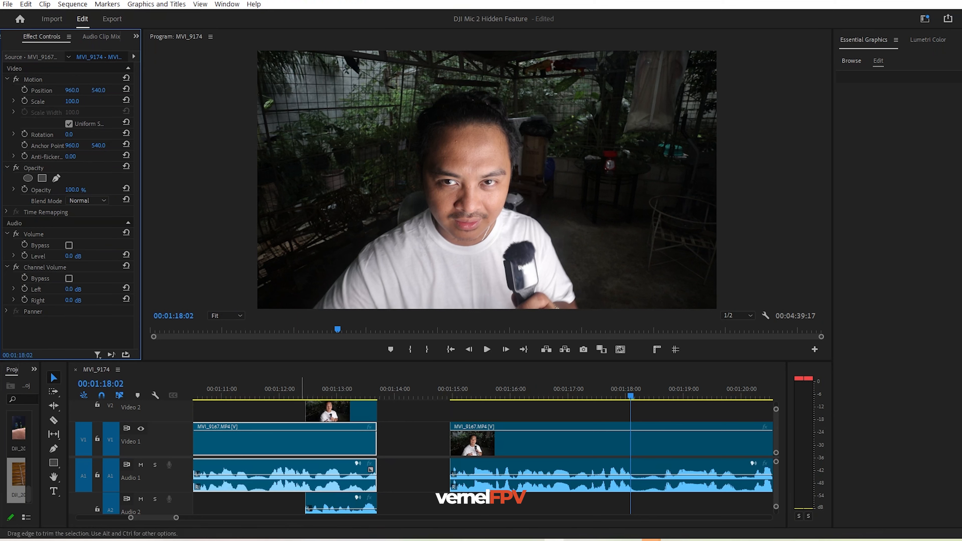
click(296, 411)
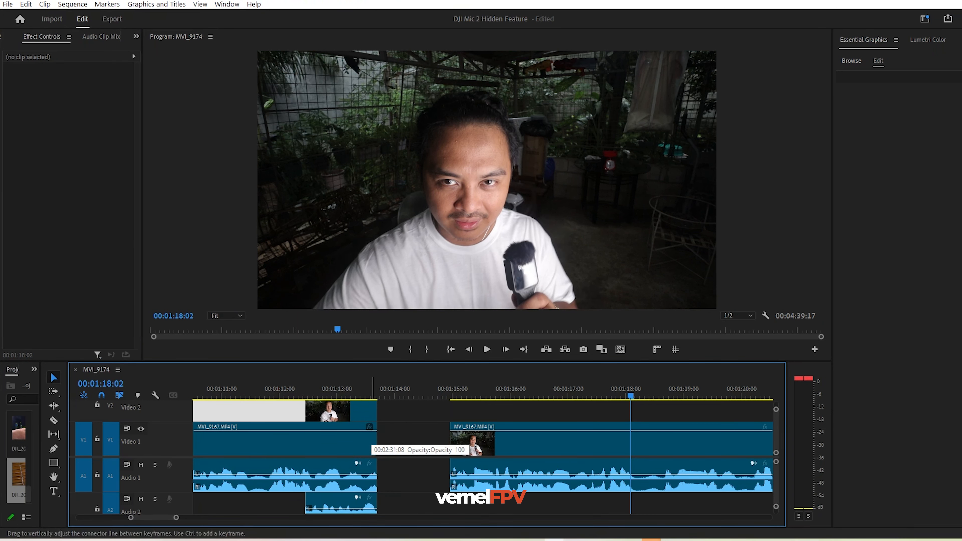
click(369, 445)
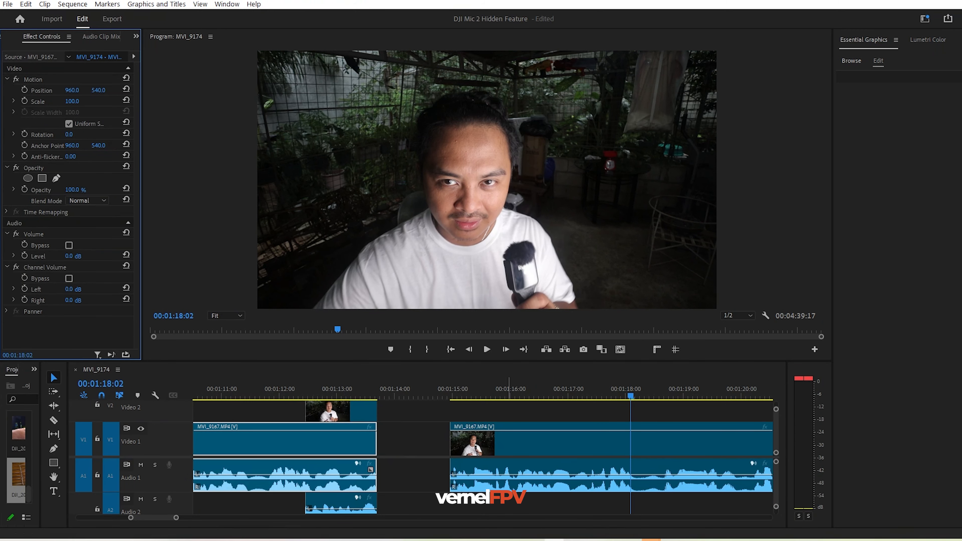
click(507, 394)
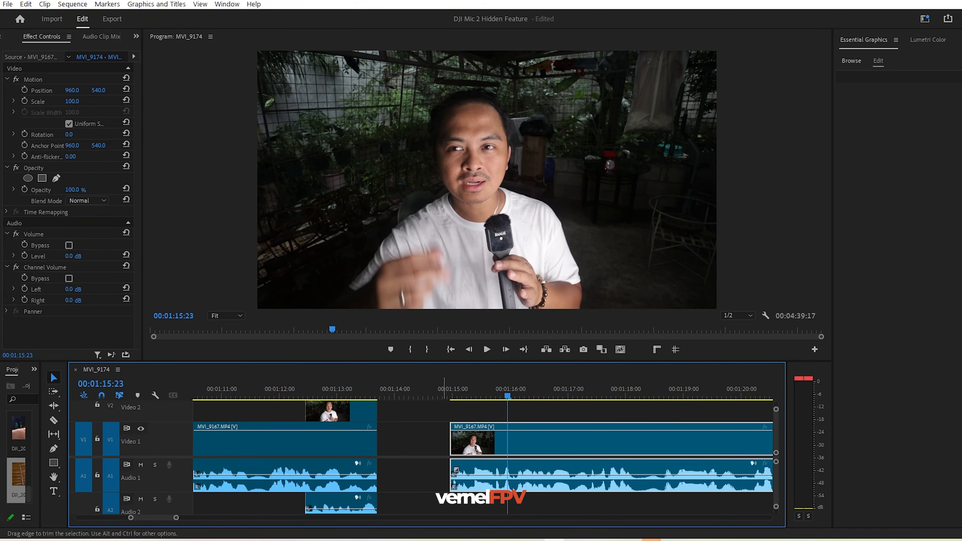
click(403, 394)
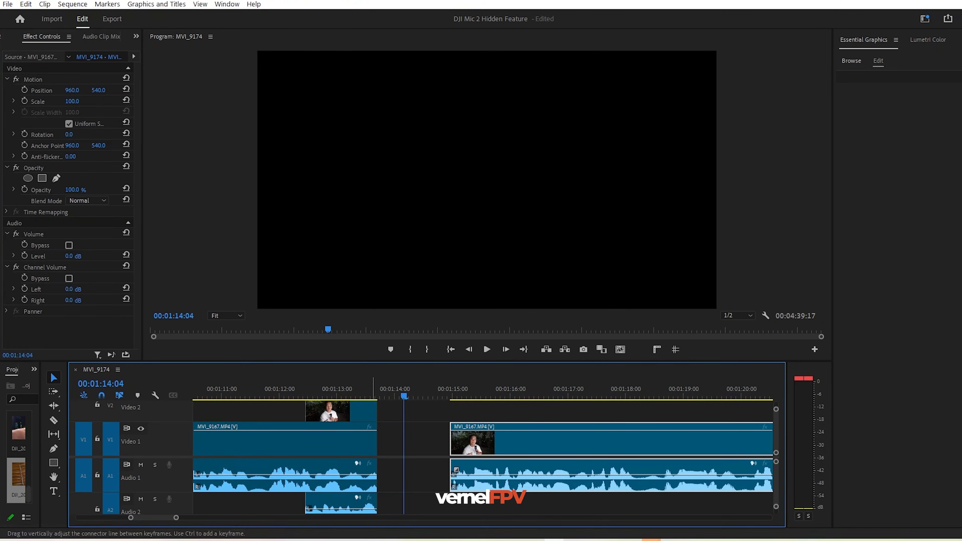
click(371, 469)
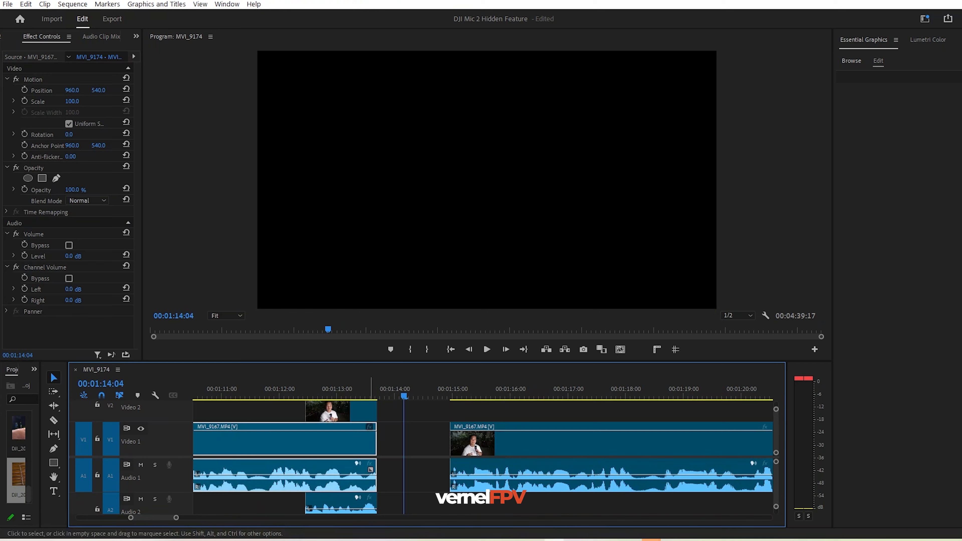
click(370, 427)
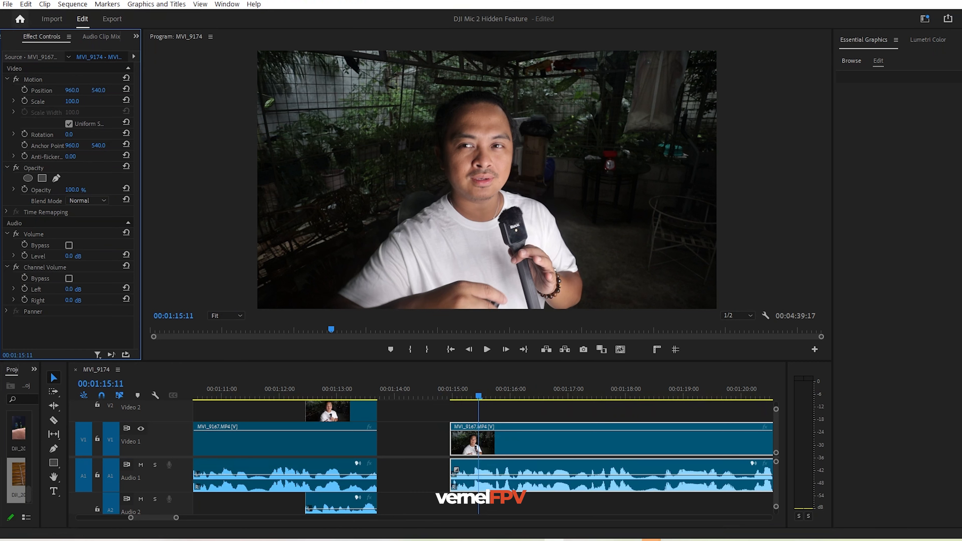
click(44, 4)
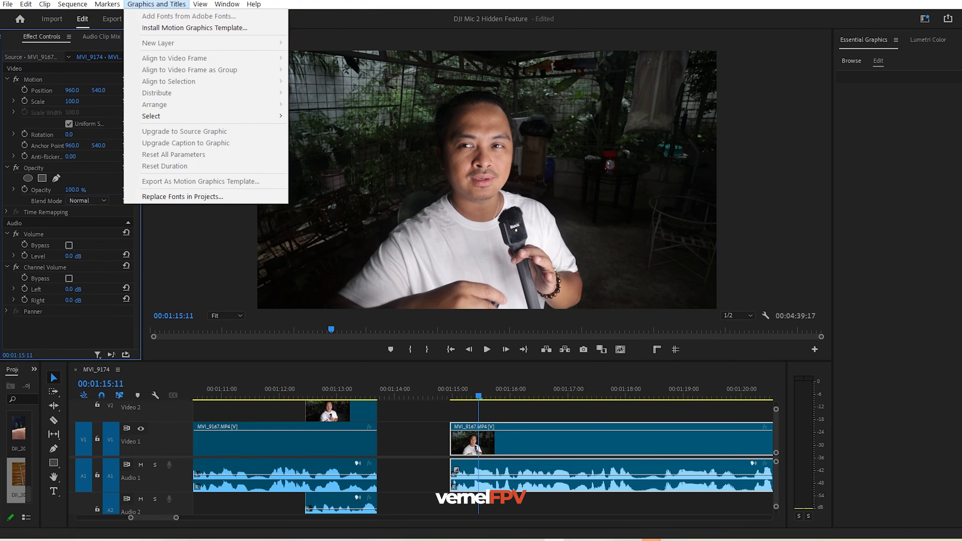
mouse_move(227, 4)
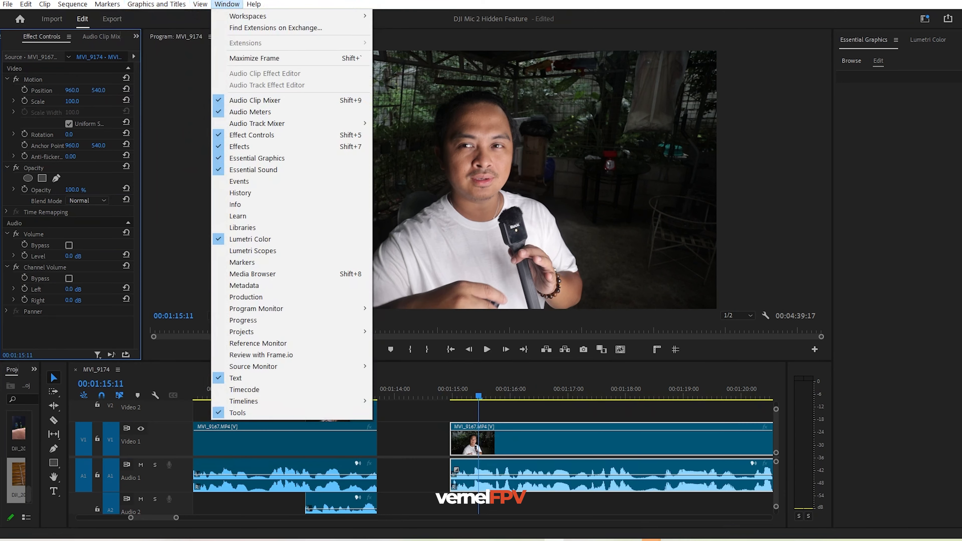
click(412, 439)
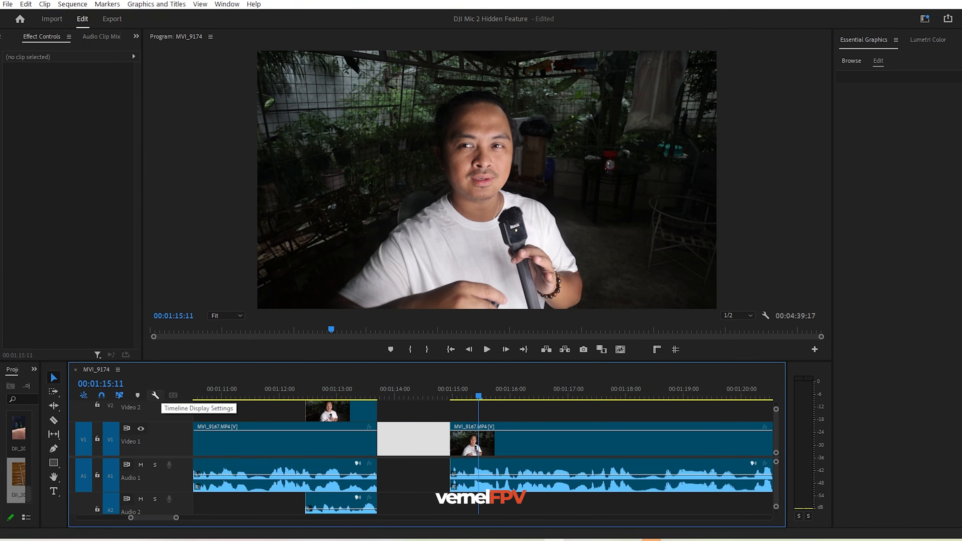
Step: Turn off Show FX Badges in the timeline display settings and select the clips on both sides of the gap
click(155, 395)
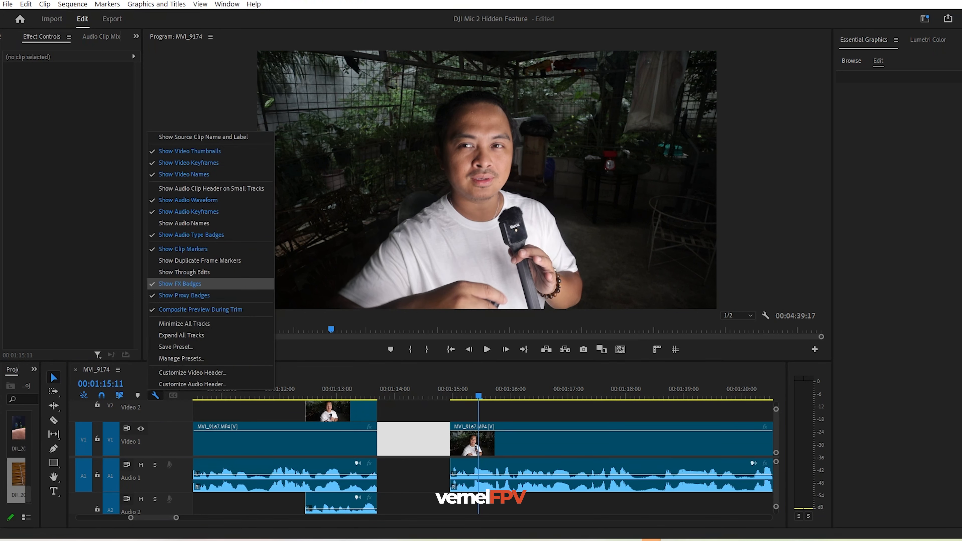
click(179, 284)
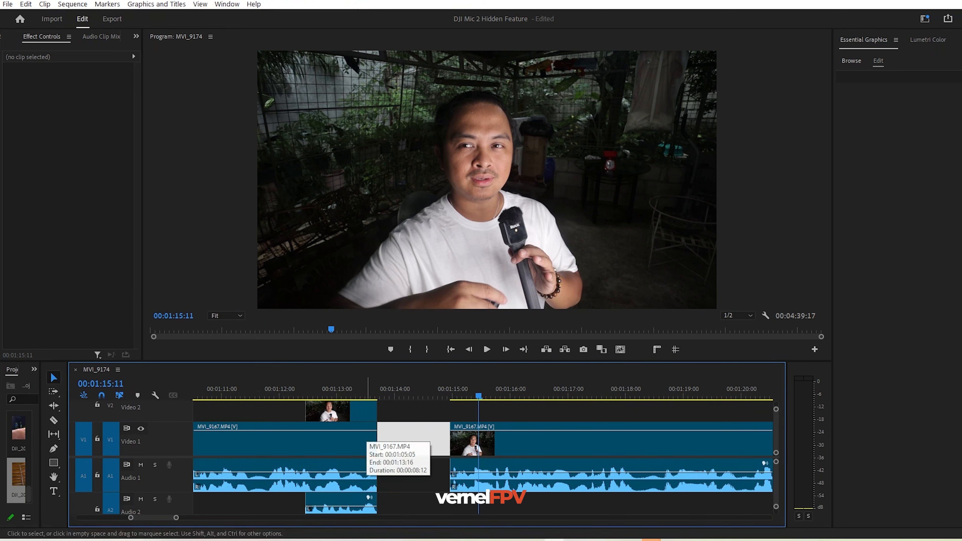
click(365, 437)
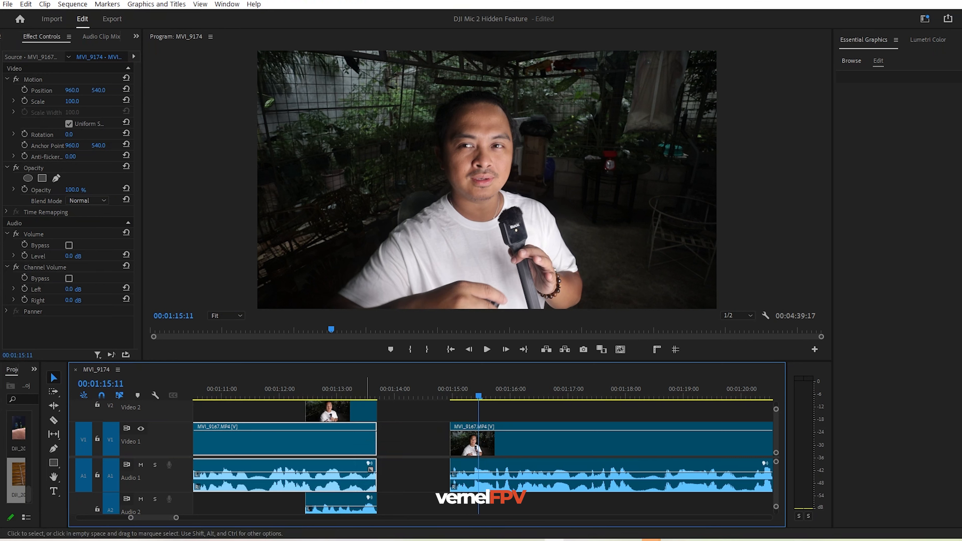
click(517, 441)
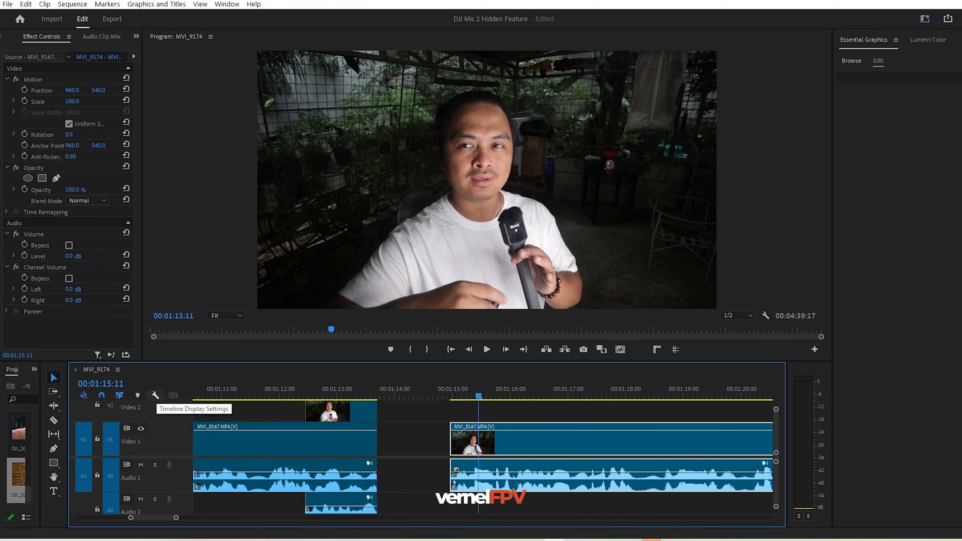
click(155, 395)
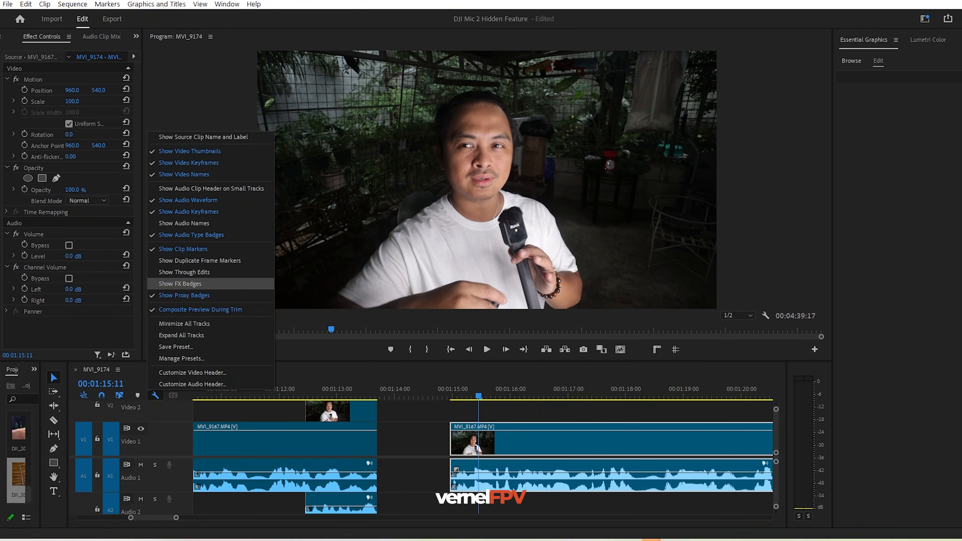
click(184, 296)
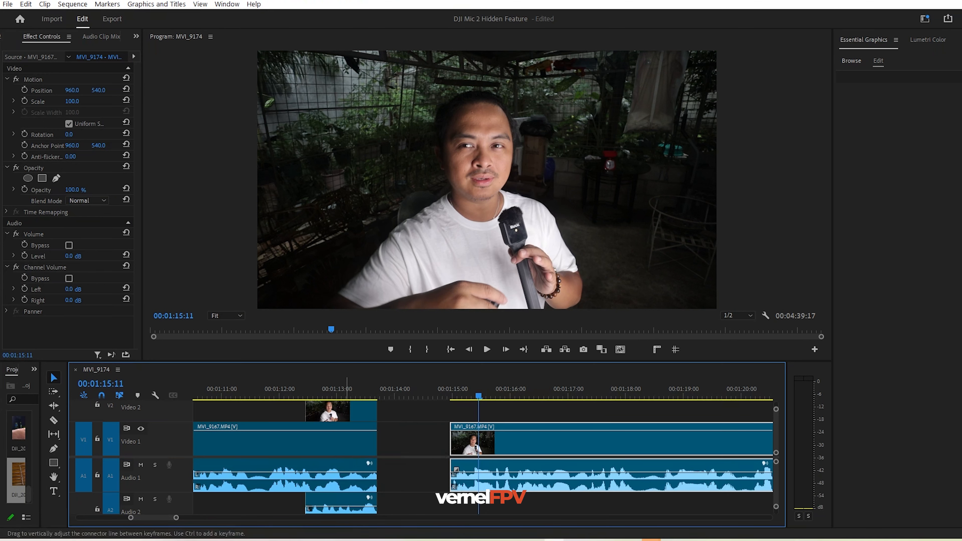
Step: Try lowering the opacity of the first Video 1 clip to 75% and undo the change
click(371, 469)
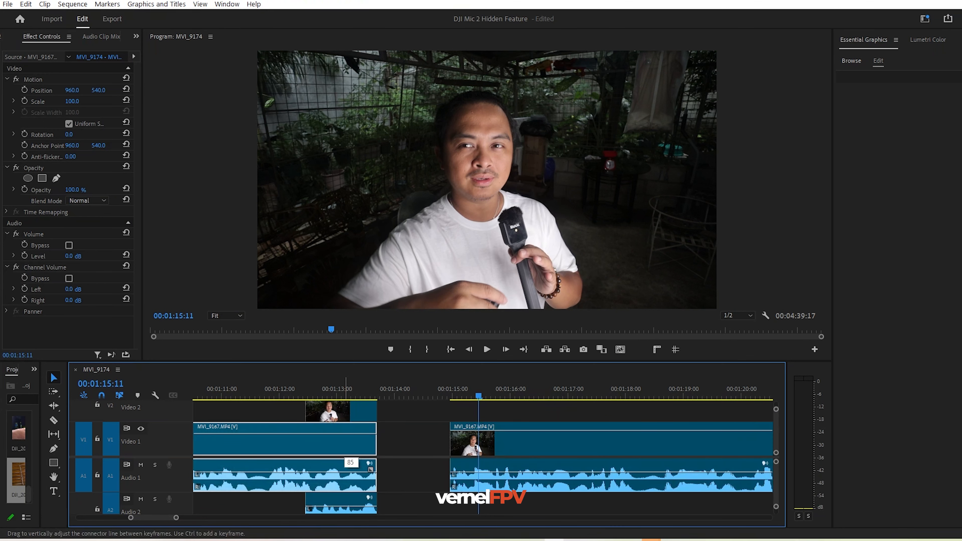
drag(346, 433, 342, 435)
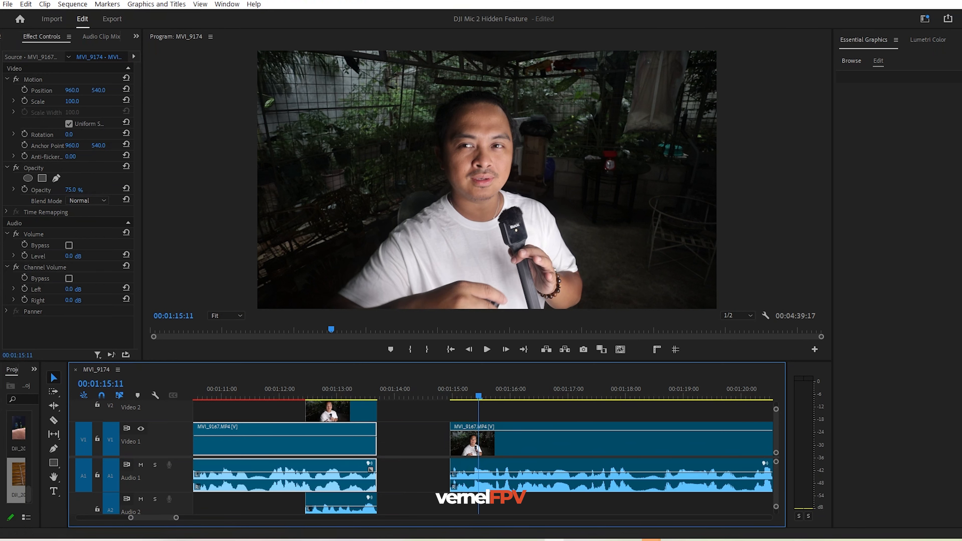
scroll(151, 432, up, 3)
scroll(151, 432, down, 3)
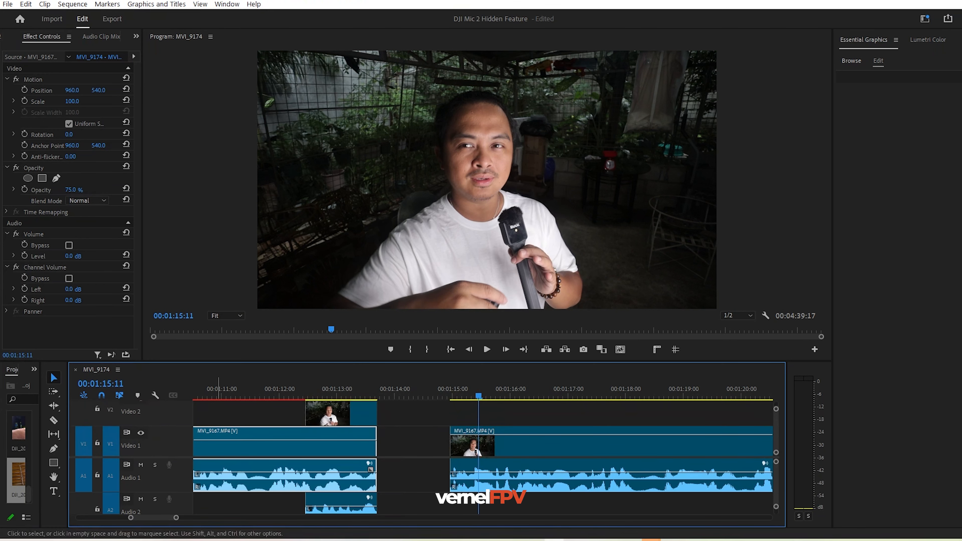
key(ctrl+z)
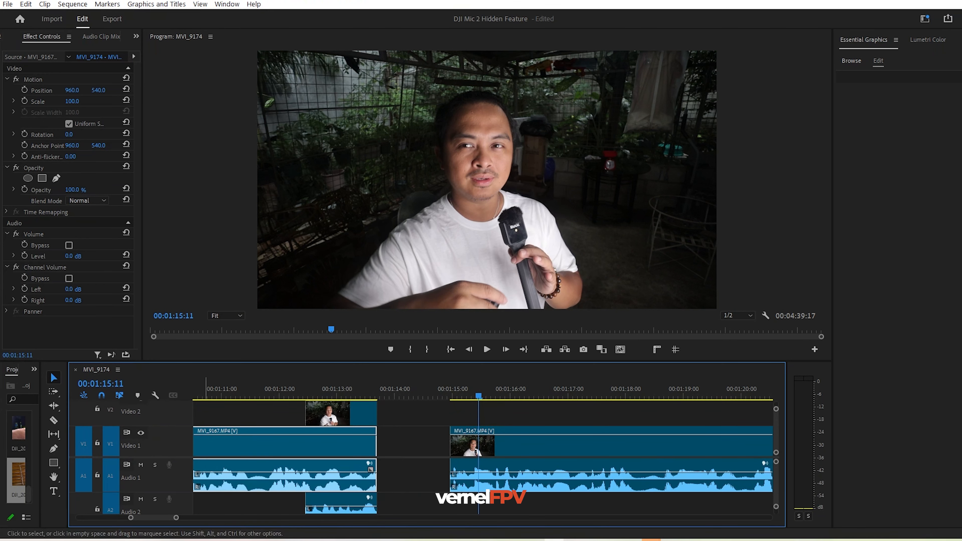
Step: Place the playhead at 00:01:12:21 over the short Video 2 clip and lower its opacity to 37.5%
click(329, 393)
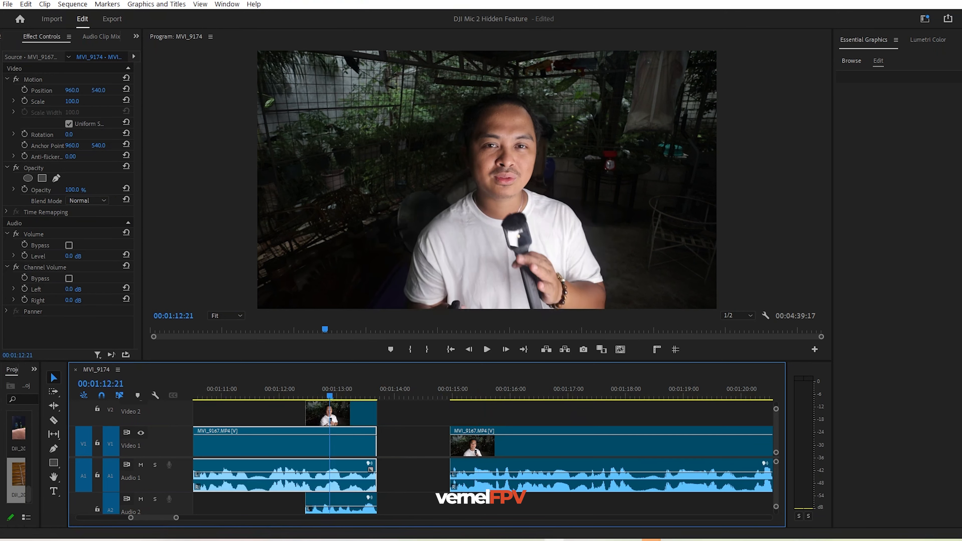
scroll(375, 432, up, 2)
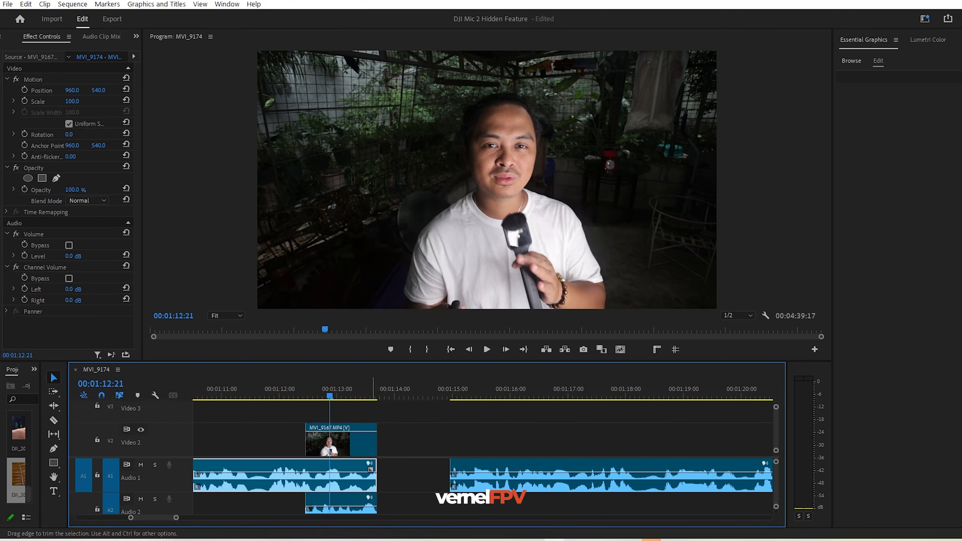
click(370, 442)
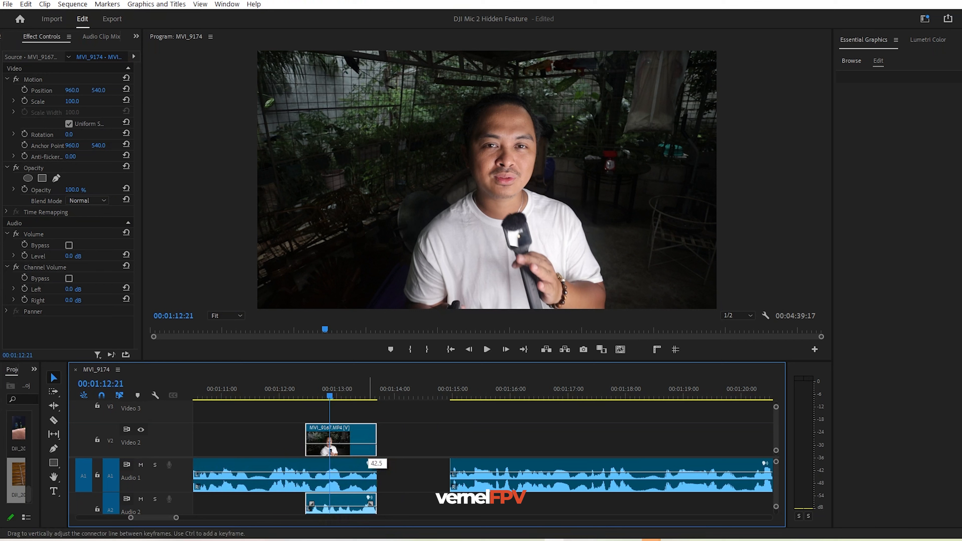
drag(370, 441, 370, 441)
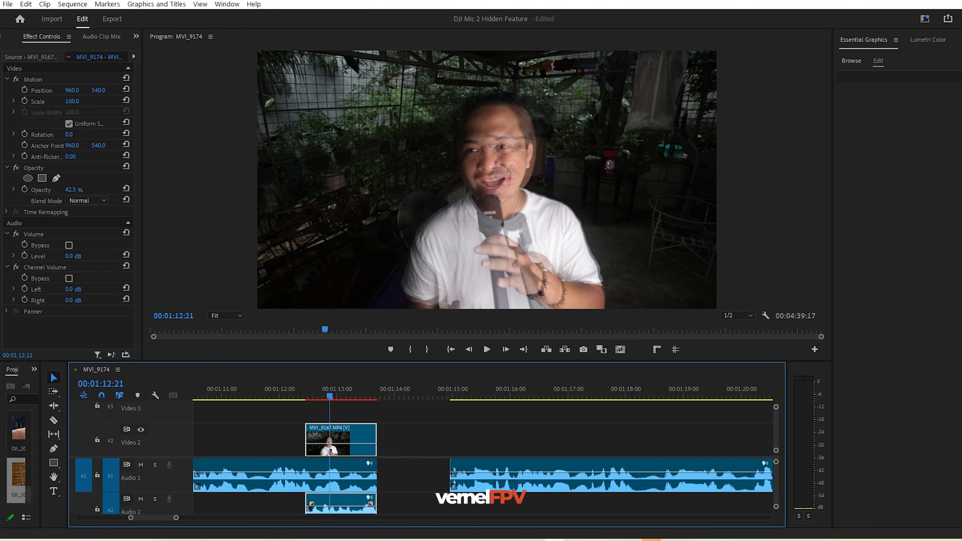
click(399, 439)
click(364, 412)
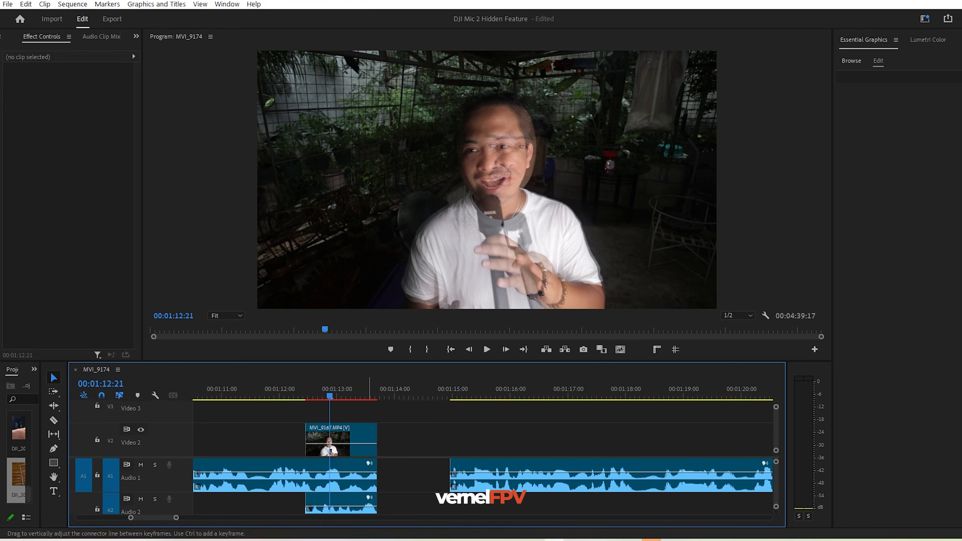
click(369, 442)
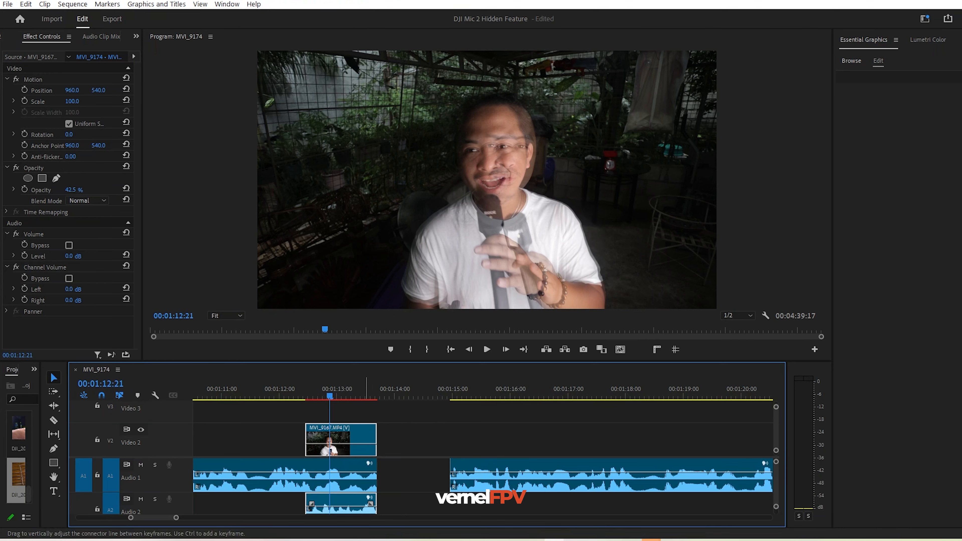
drag(366, 444, 366, 444)
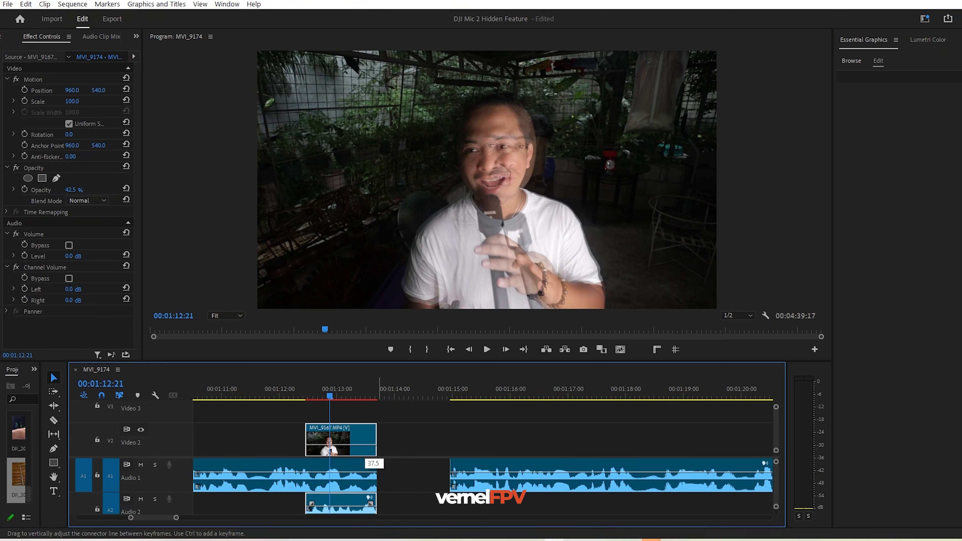
Step: Move the short Video 2 clip over the gap between the two main clips, starting at 00:01:13:17
drag(370, 445, 438, 440)
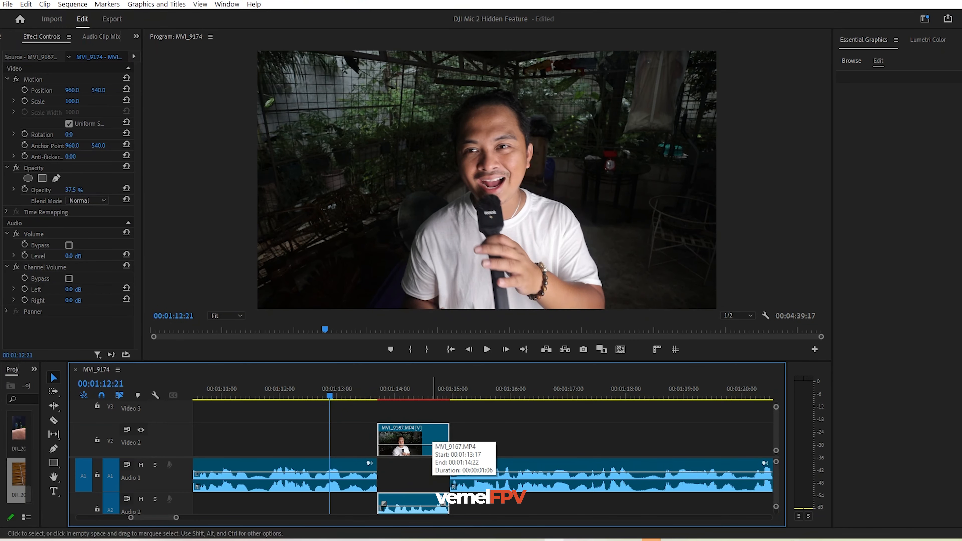
click(483, 390)
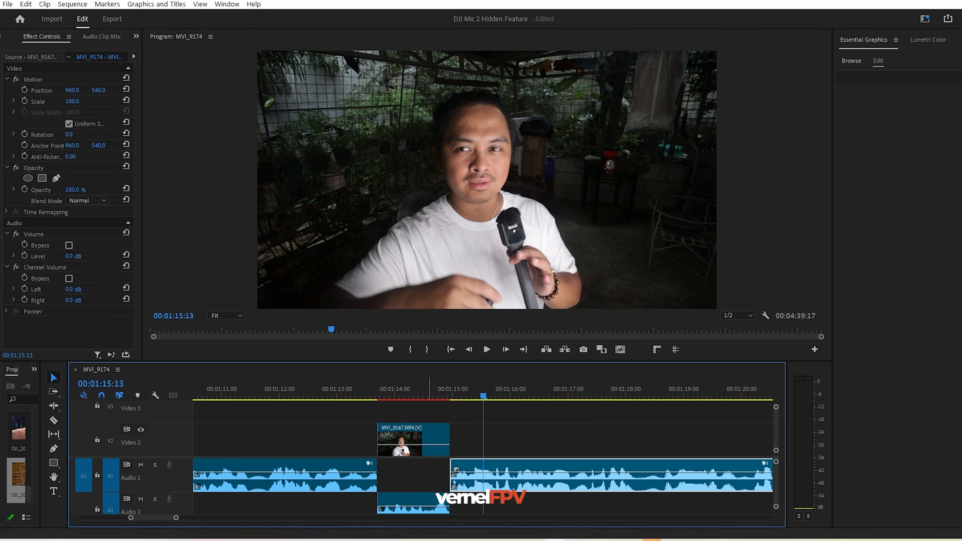
Step: Try moving the short Video 2 clip earlier to overlap the end of the first clip, and undo the move
drag(432, 441, 389, 440)
click(365, 391)
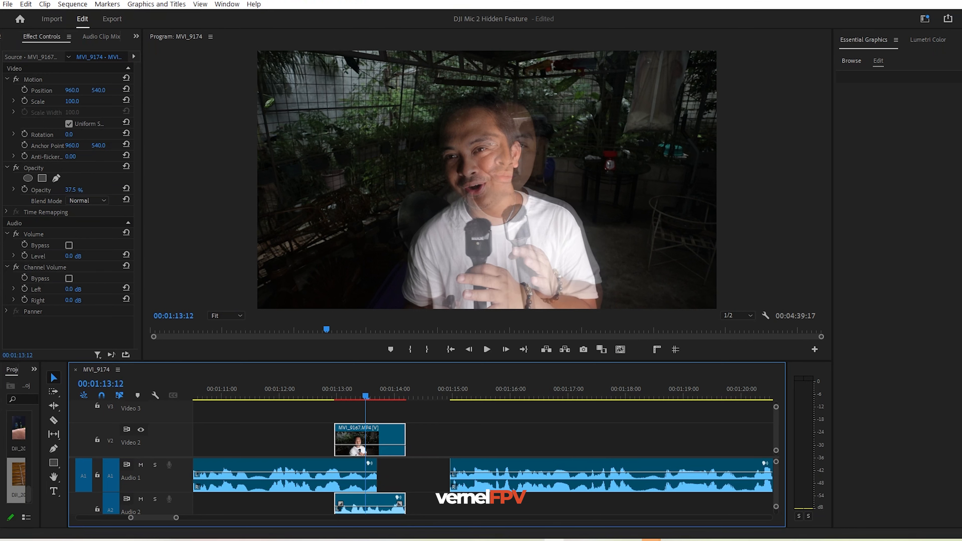
key(ctrl+z)
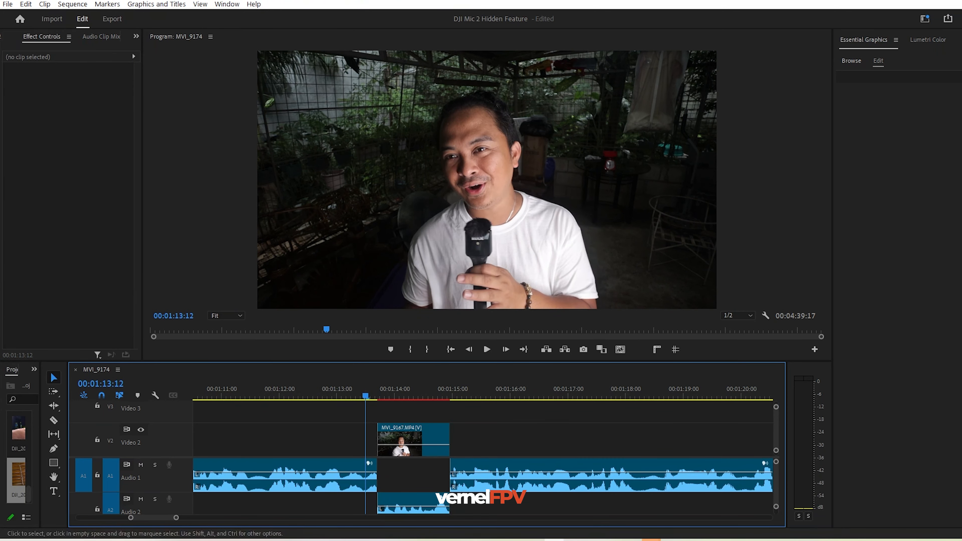
Step: Minimize all tracks in the timeline
click(155, 395)
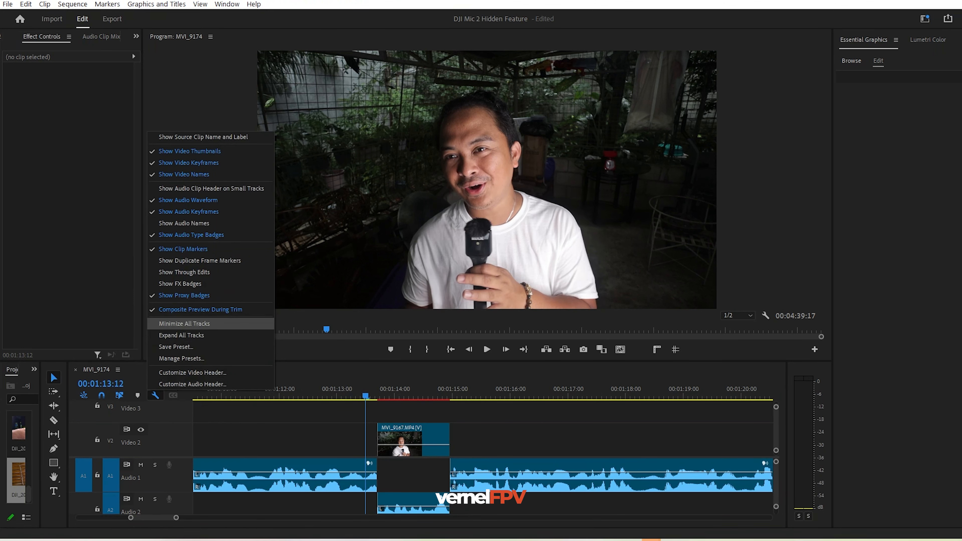
click(184, 323)
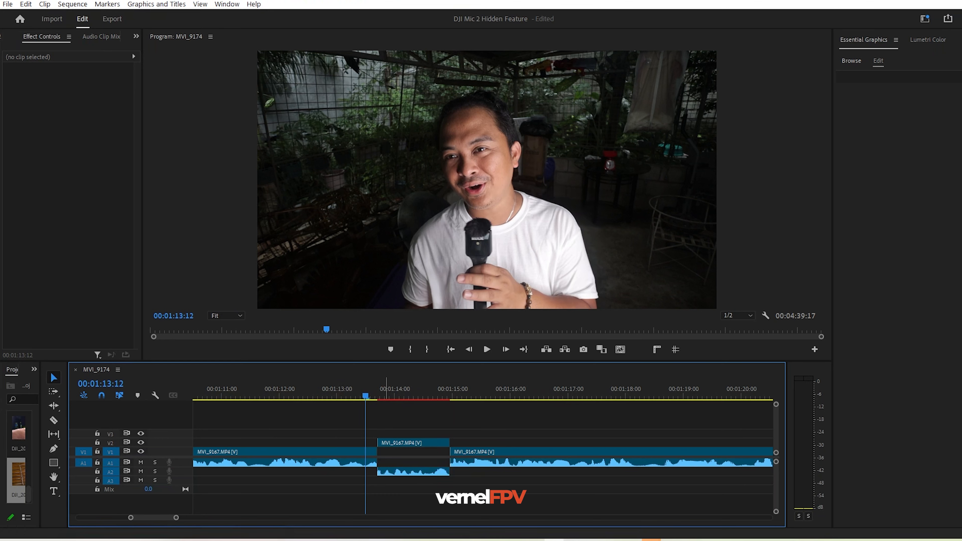
Step: Reset the opacity of the short Video 2 clip over the gap to 100% and check the picture on and after it
key(space)
key(space)
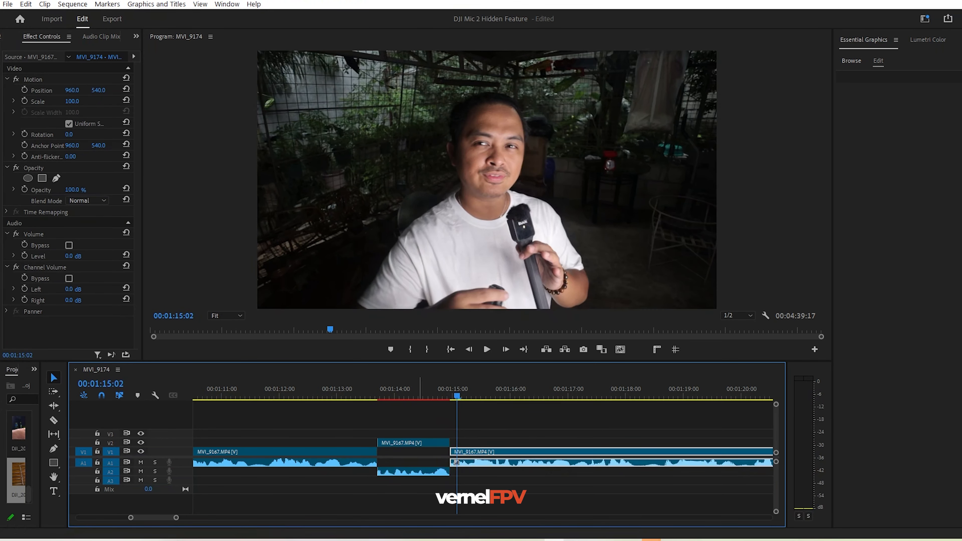
click(413, 390)
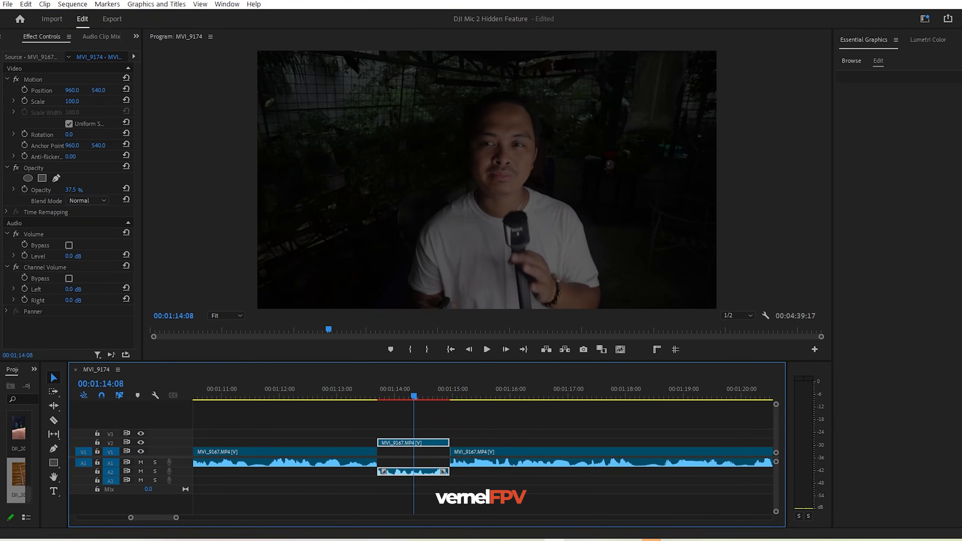
click(126, 188)
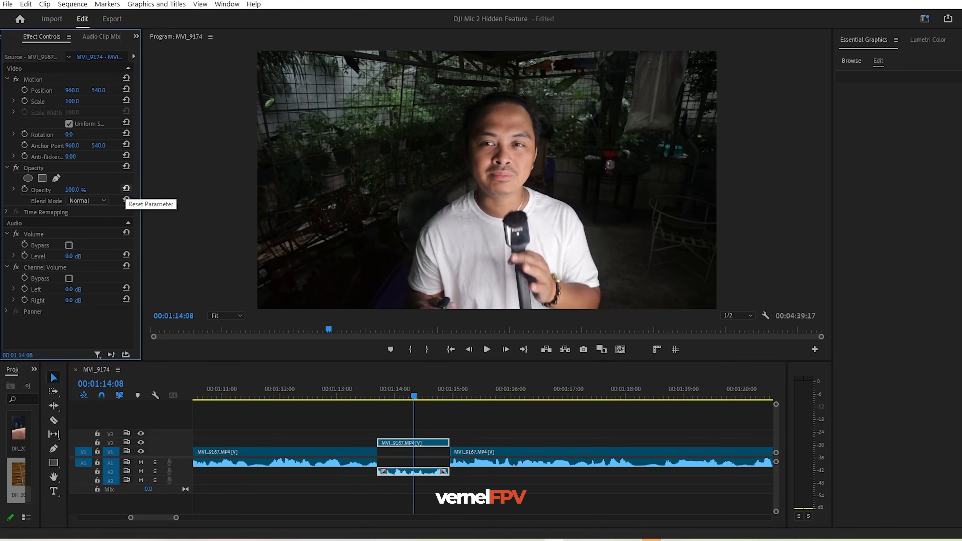
click(455, 390)
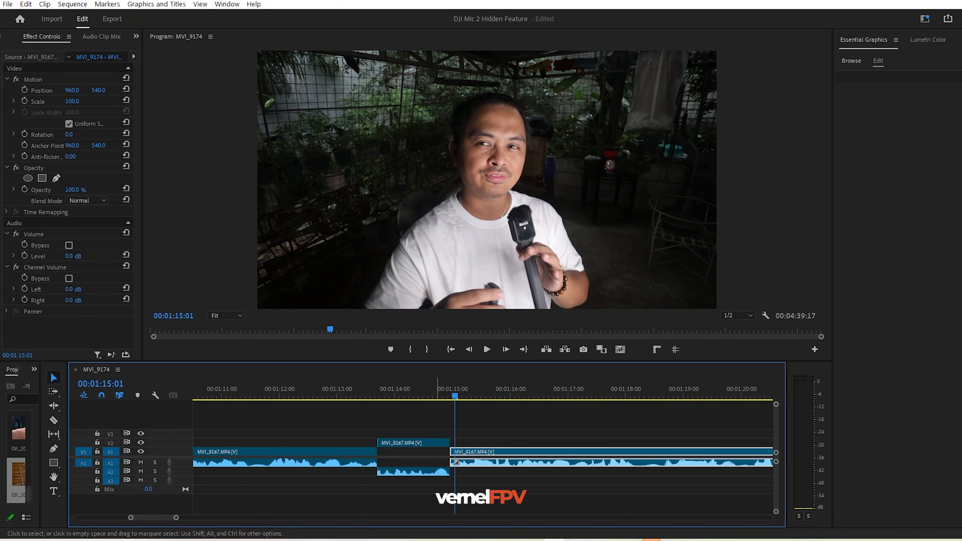
click(419, 390)
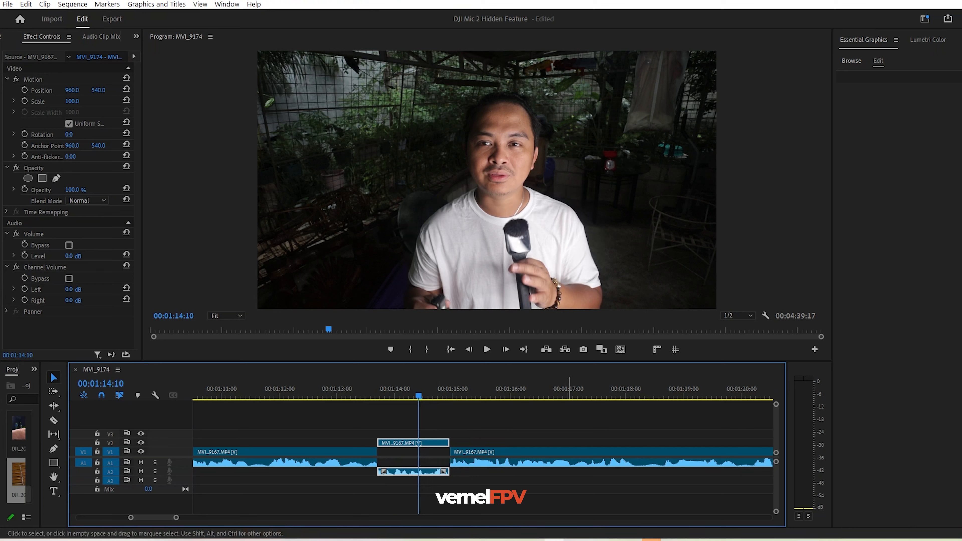
Step: Try cutting the second main clip at 00:01:18:04 and 00:01:18:15 and ripple-trimming the piece between, and undo the edits
click(631, 391)
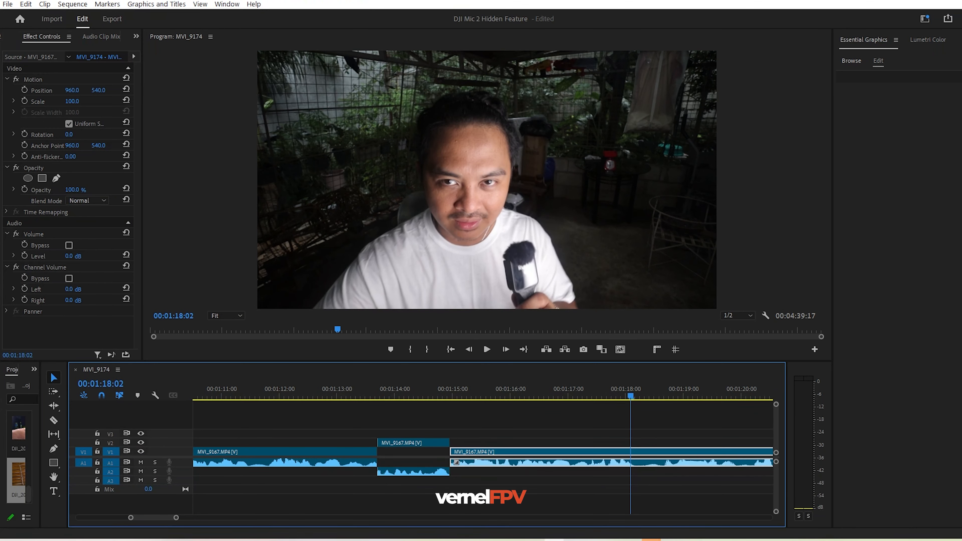
drag(631, 391, 636, 391)
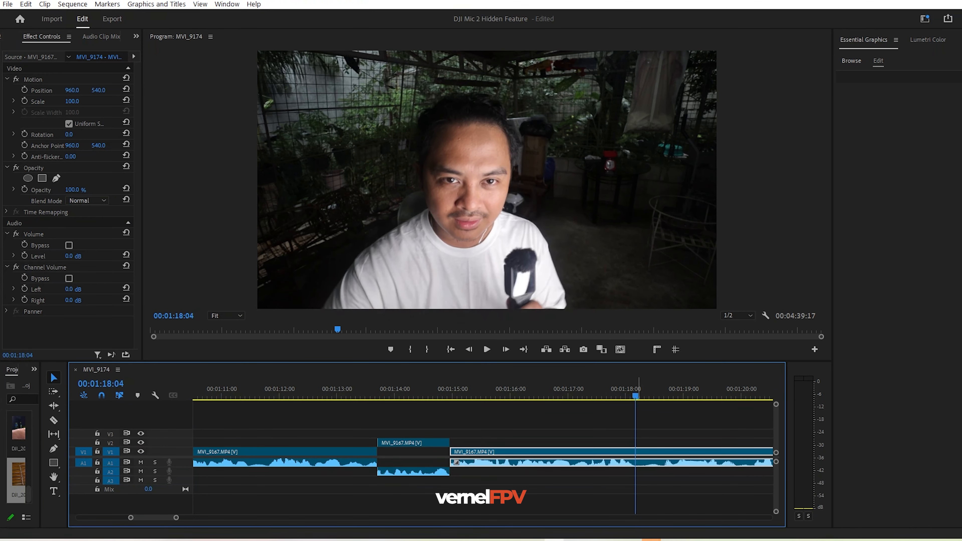
key(ctrl+k)
key(space)
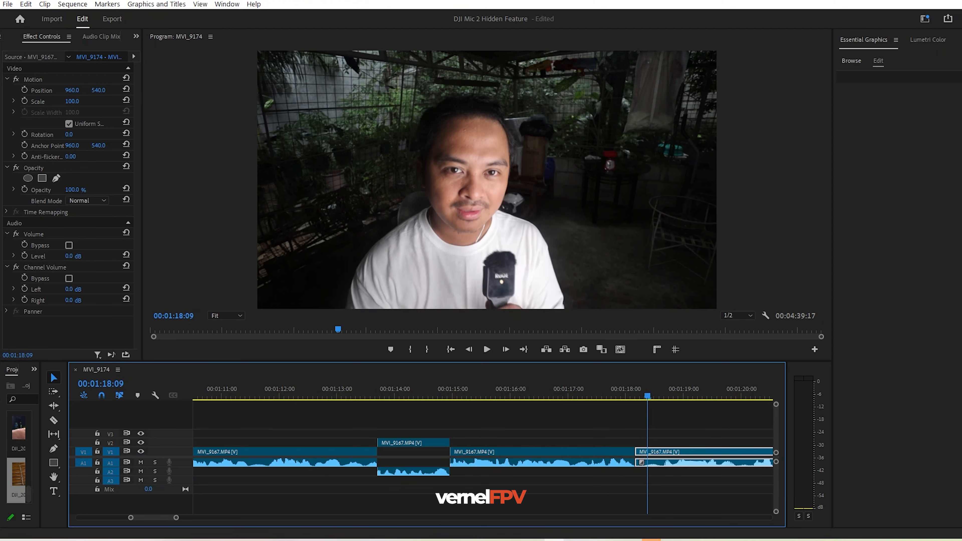
key(ctrl+k)
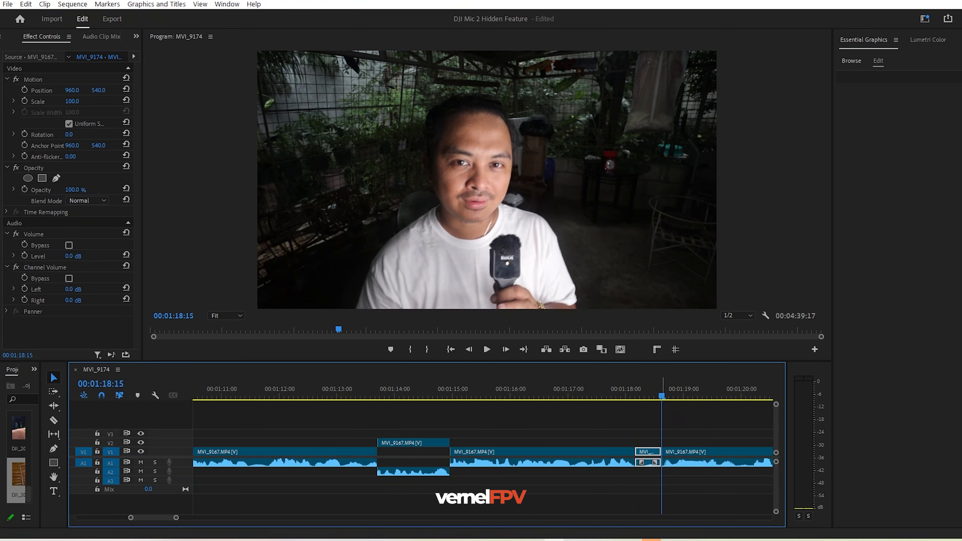
key(q)
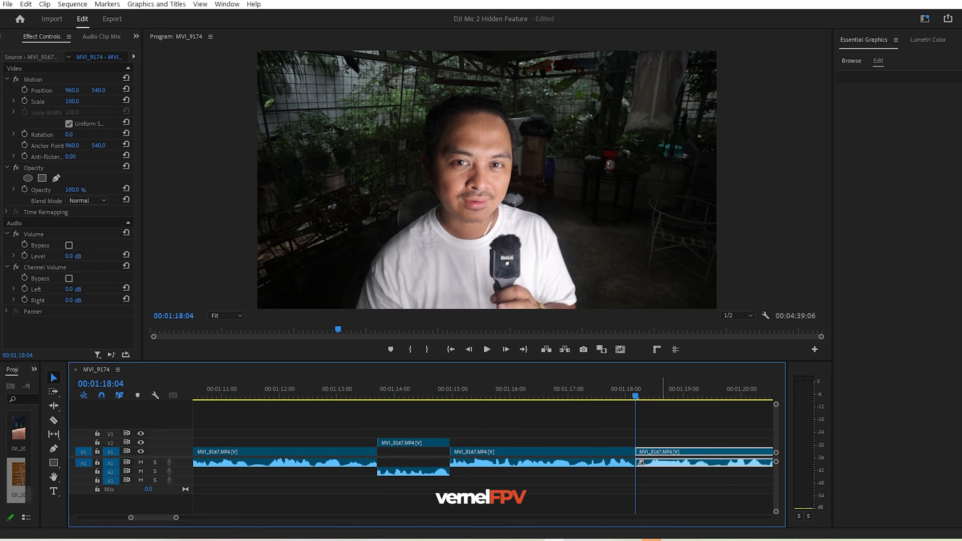
key(ctrl+z)
key(ctrl+z)
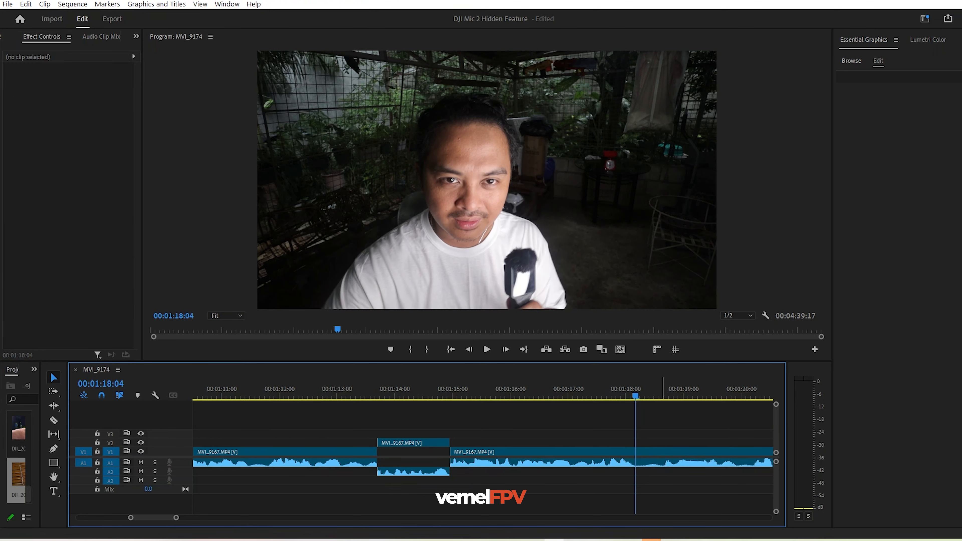
Step: Split the second main clip at 00:01:18:04 and 00:01:18:15, and ripple-trim away the short section between the cuts
click(601, 390)
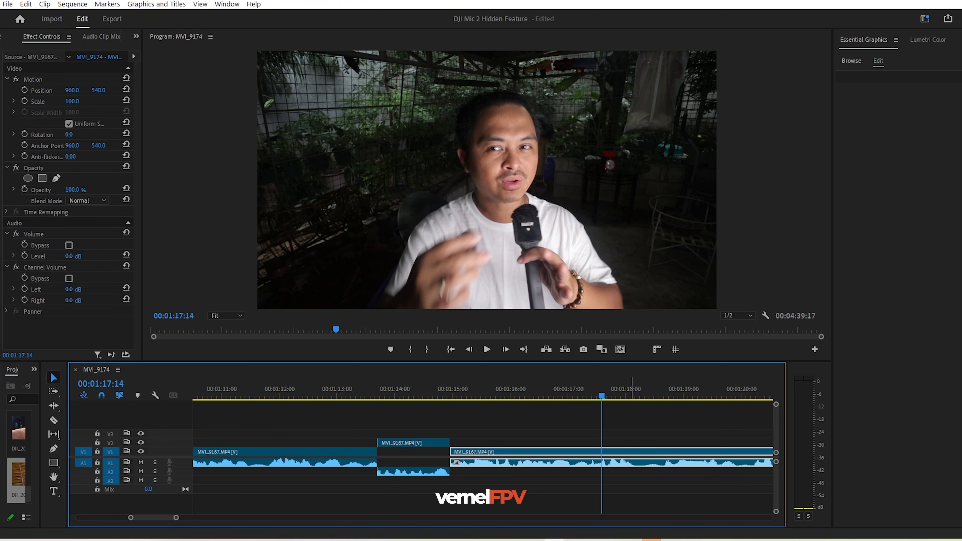
drag(626, 390, 635, 390)
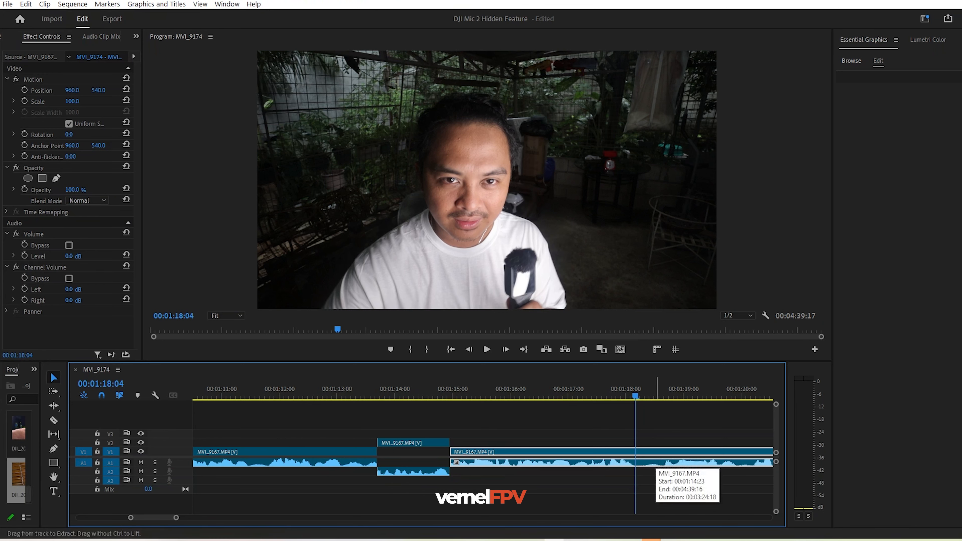
key(ctrl+k)
key(space)
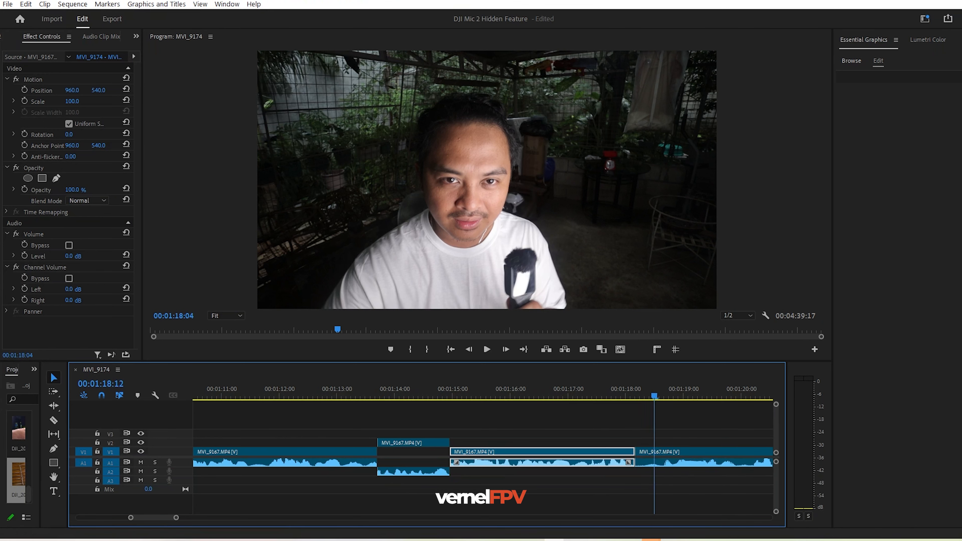
key(ctrl+k)
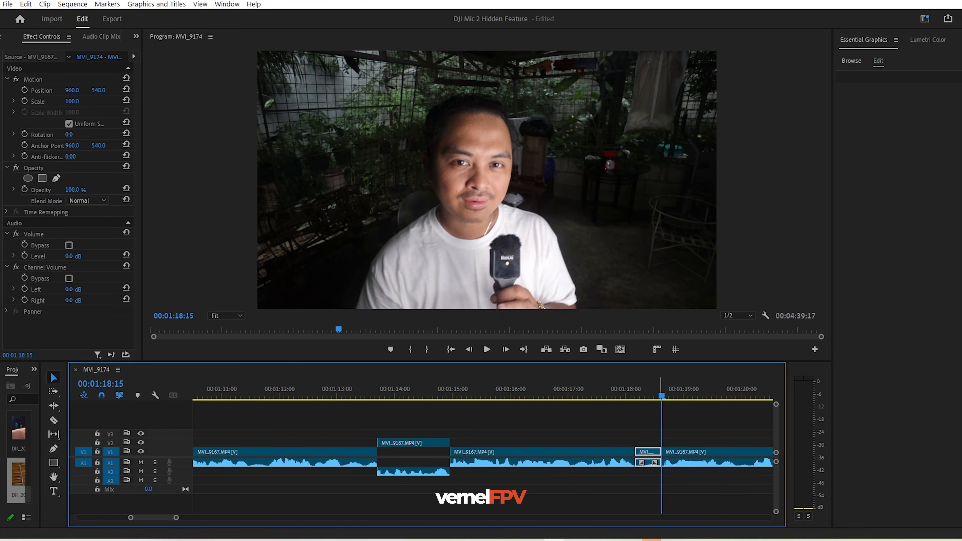
key(q)
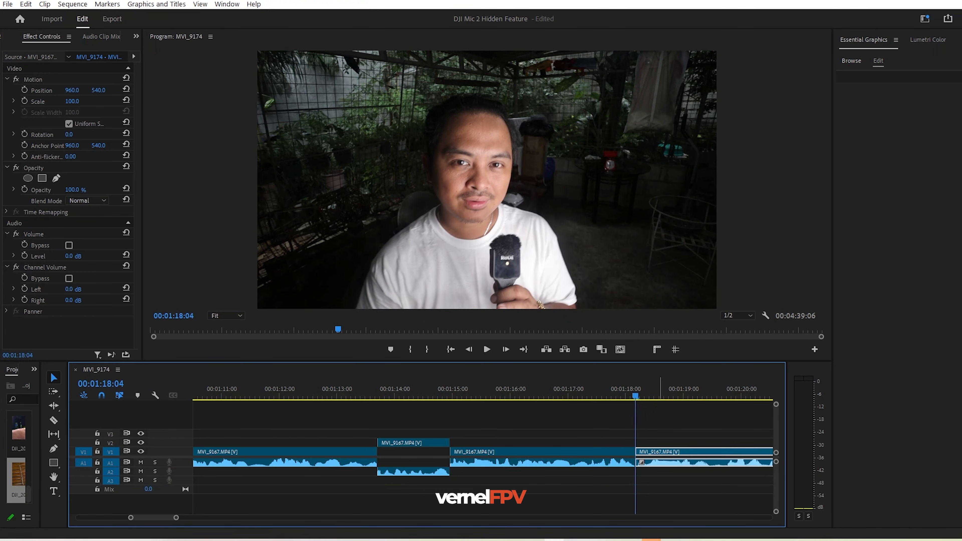